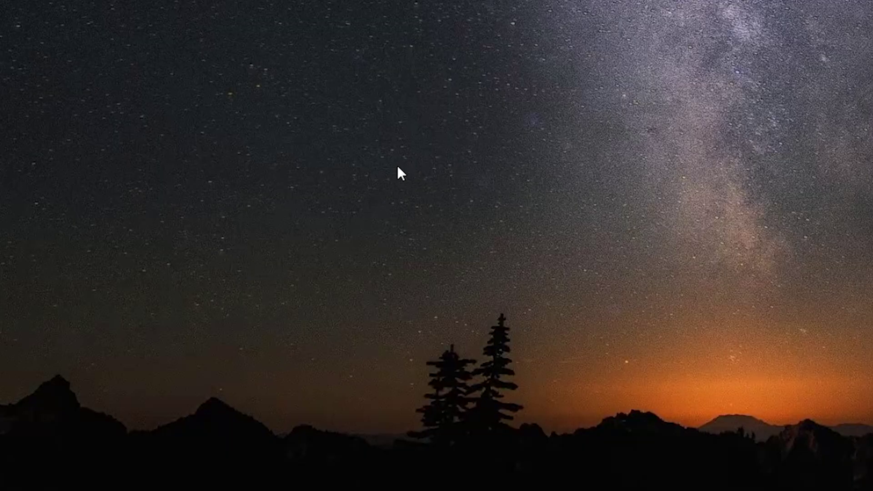
Create a new folder named 'project template' on the desktop.
right_click(398, 166)
mouse_move(437, 300)
left_click(605, 302)
type("project t")
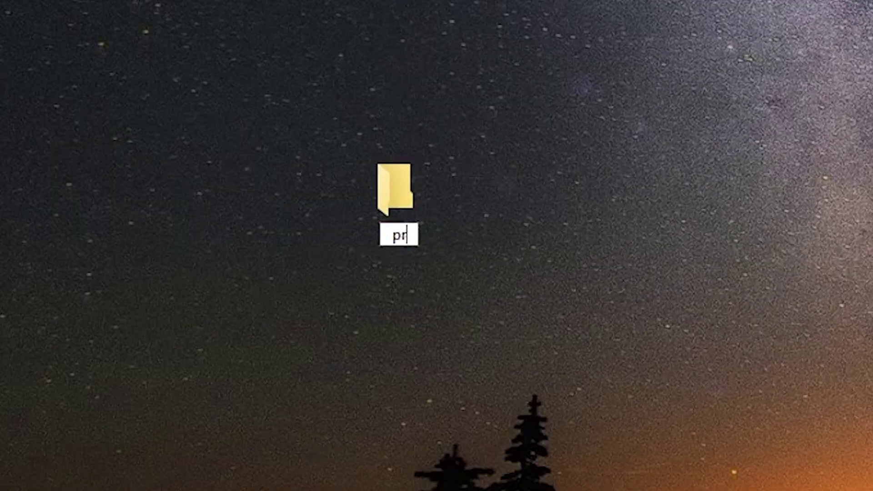
type("emplate")
key("Return")
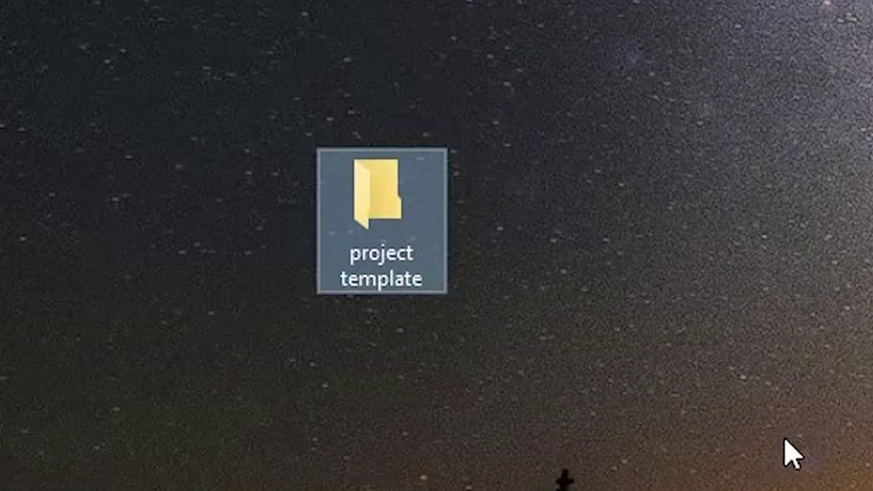
Inside project template, add the subfolders audio, images and video.
double_click(429, 205)
right_click(425, 274)
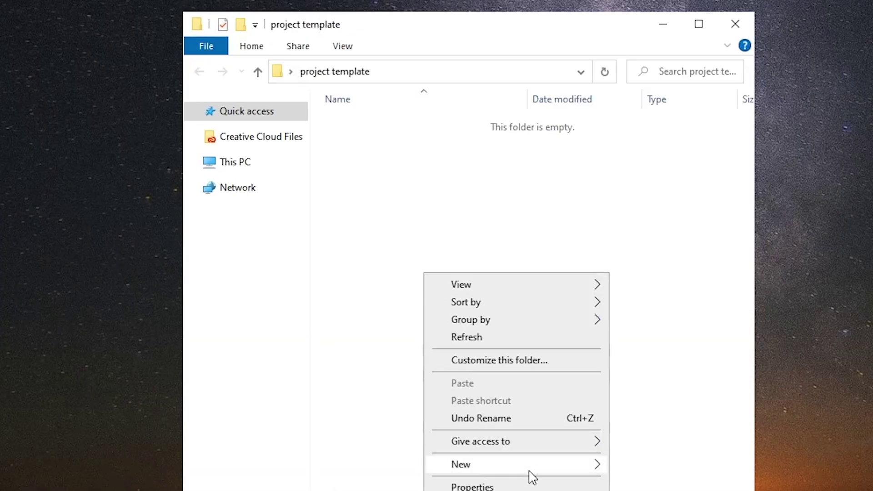
mouse_move(531, 473)
left_click(663, 468)
type("audio")
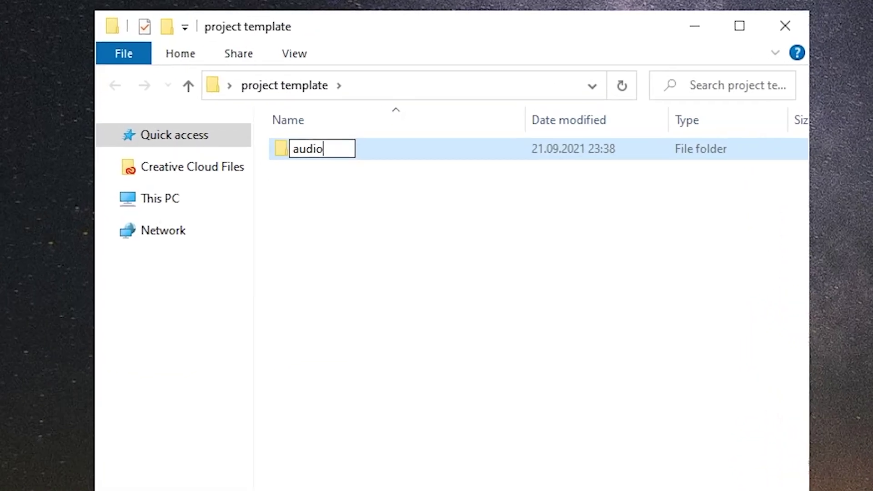
key("Return")
right_click(317, 197)
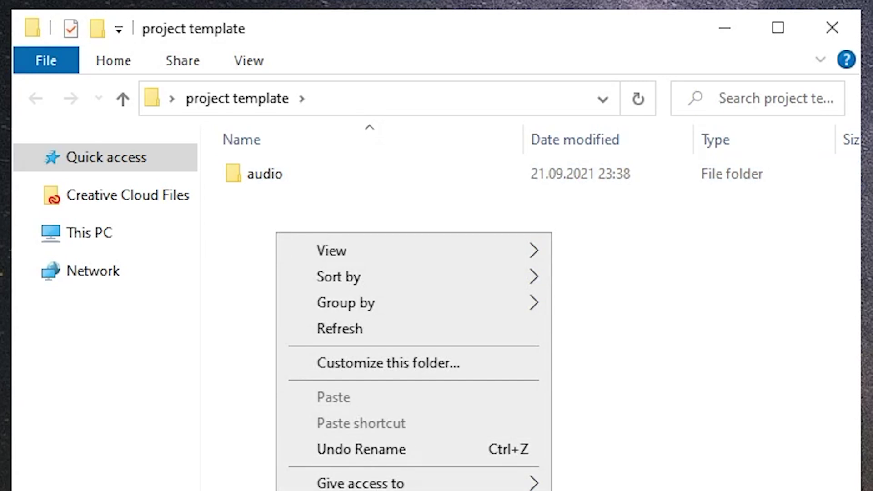
left_click(591, 490)
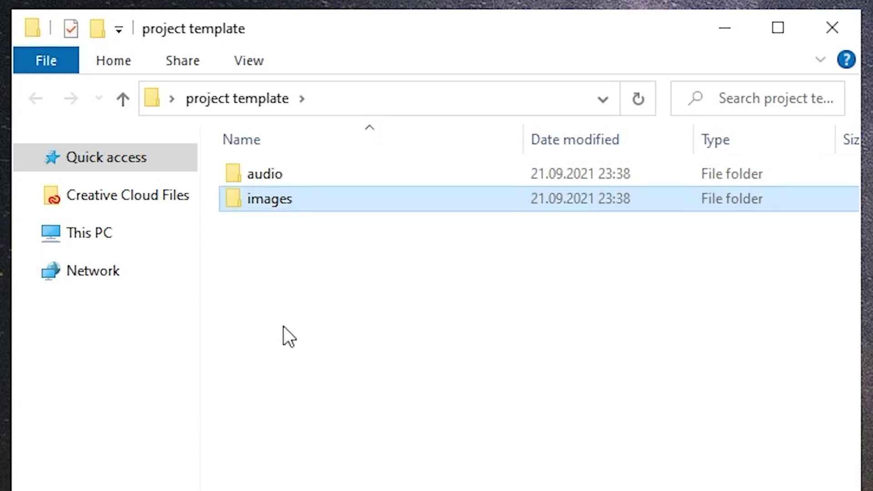
right_click(305, 349)
left_click(632, 490)
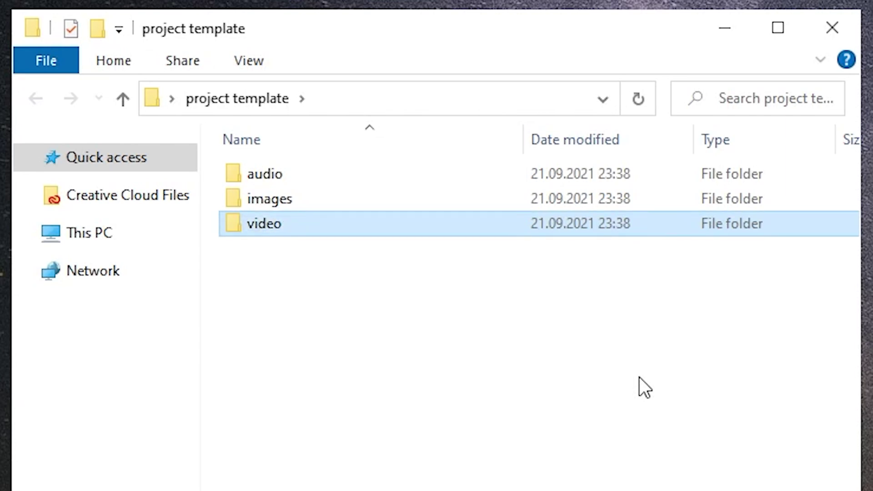
left_click(639, 377)
left_click(309, 170)
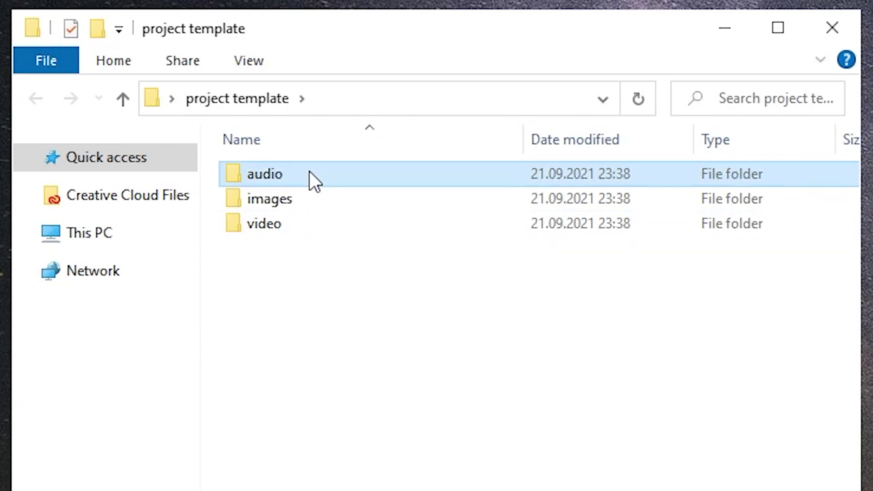
Inside the audio folder, create the subfolders music, sfx and me talking.
double_click(309, 171)
right_click(370, 399)
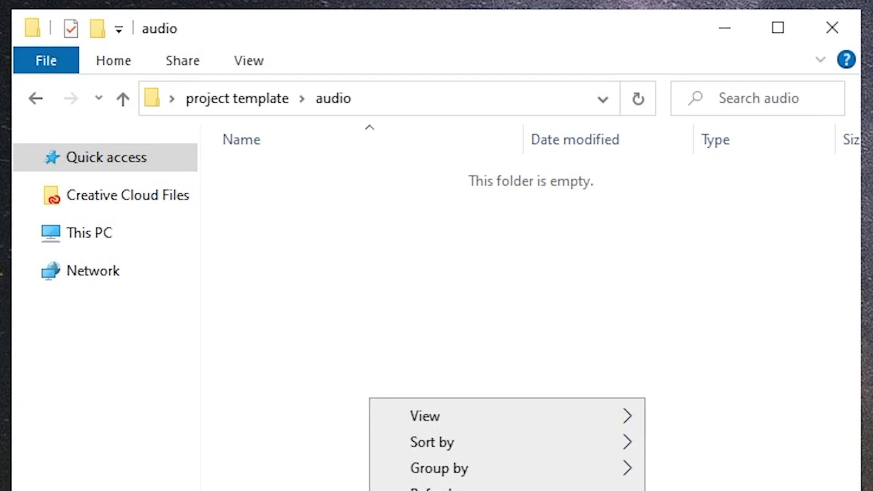
left_click(682, 490)
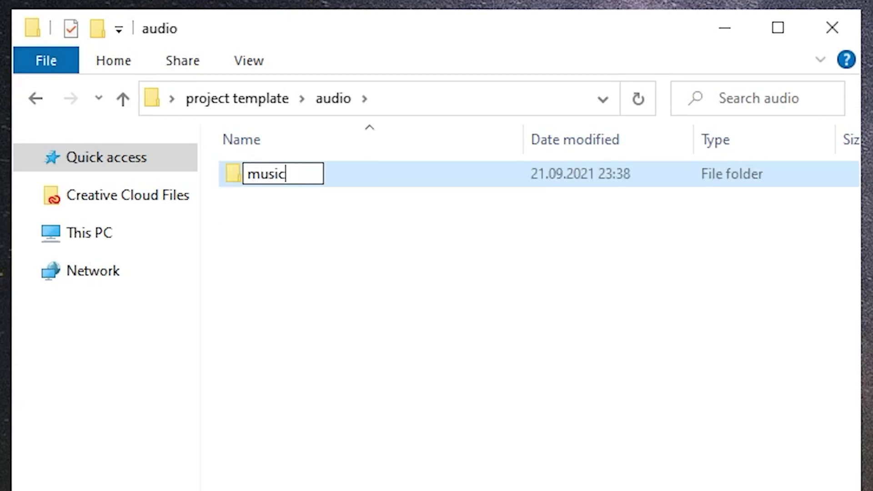
right_click(360, 394)
key("ctrl+shift+n")
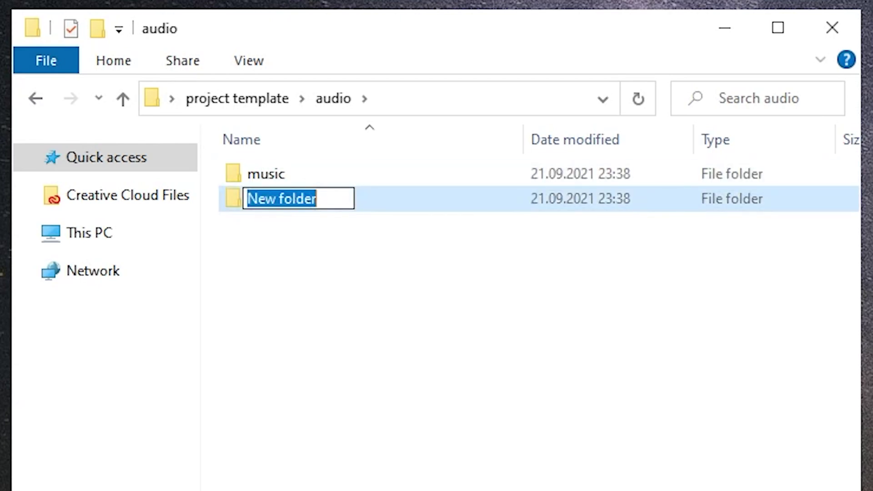
right_click(335, 269)
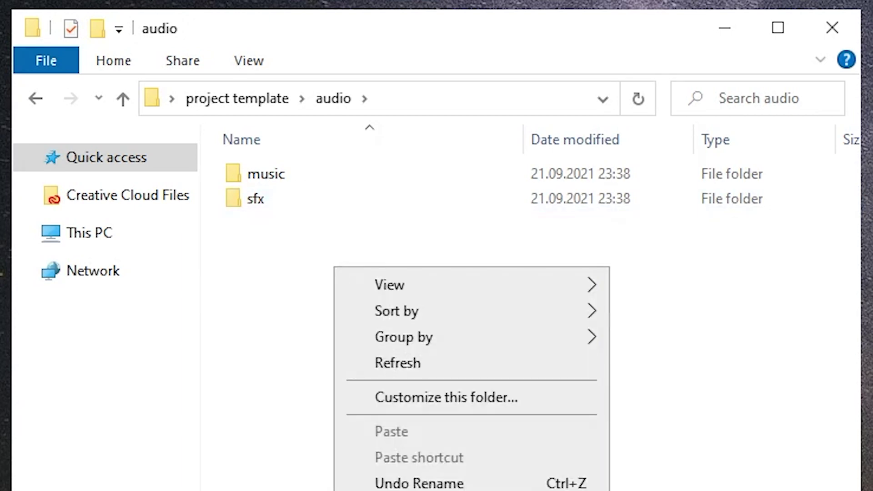
key("ctrl+shift+n")
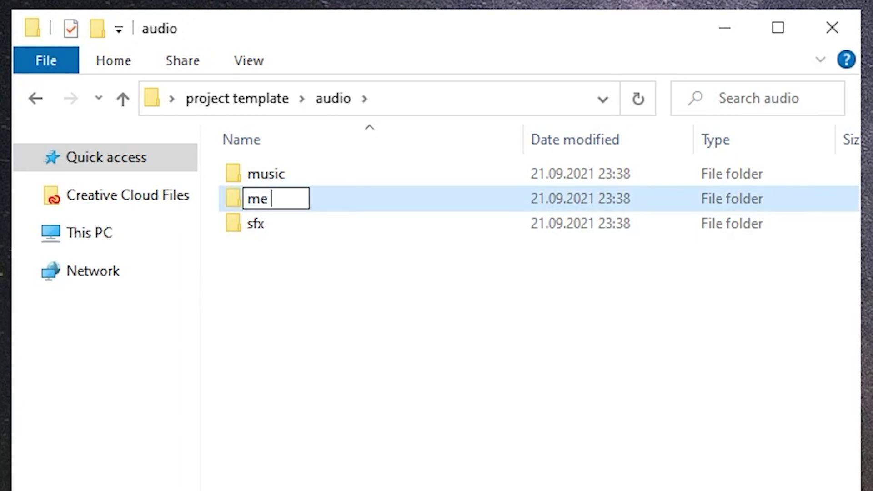
key("Return")
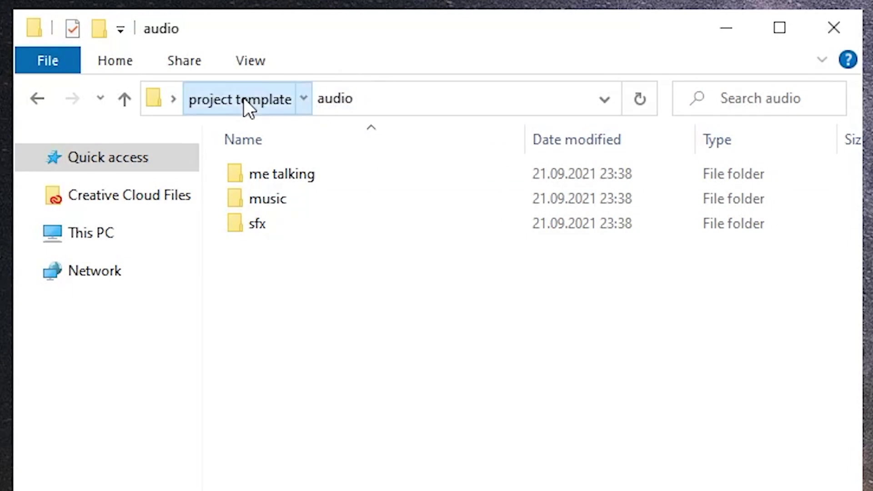
Create an assets subfolder inside the images folder.
left_click(244, 99)
double_click(319, 199)
right_click(317, 239)
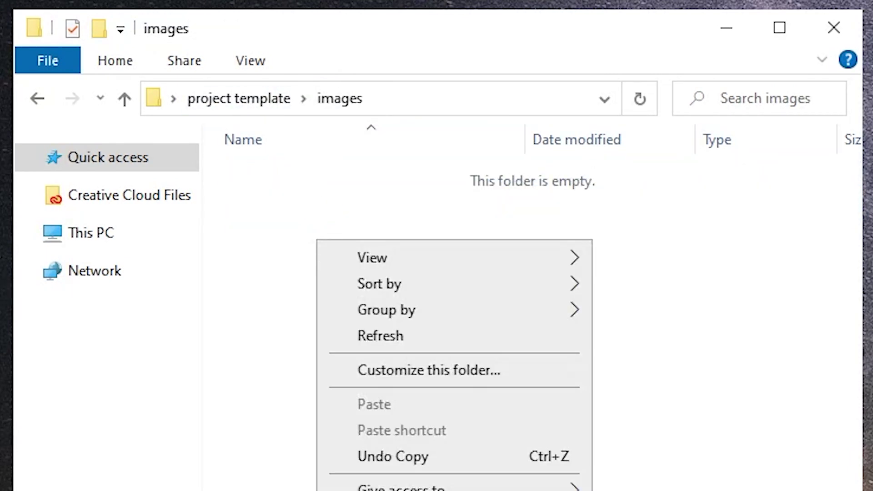
key("w")
key("f")
key("Return")
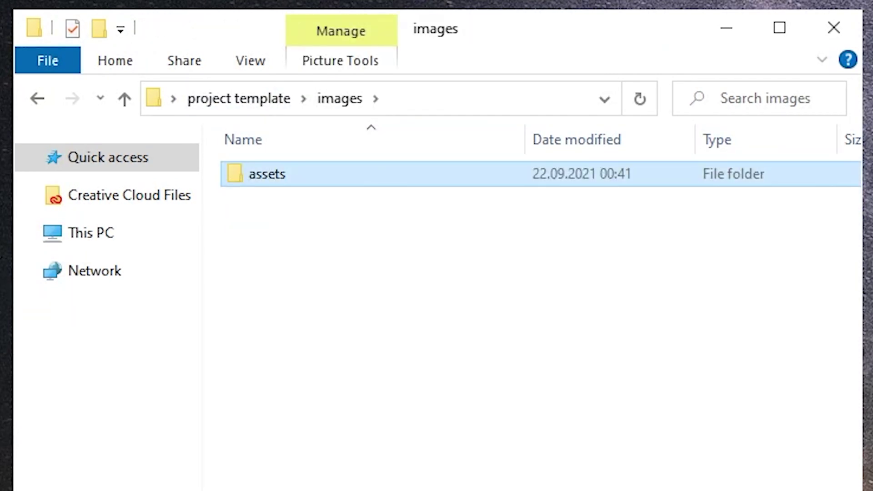
Move arrow.png, the hand cursor and the dollar-sign finance PNGs into assets.
key("Return")
left_click_drag(868, 432, 292, 198)
left_click_drag(868, 273, 451, 221)
left_click_drag(869, 318, 571, 245)
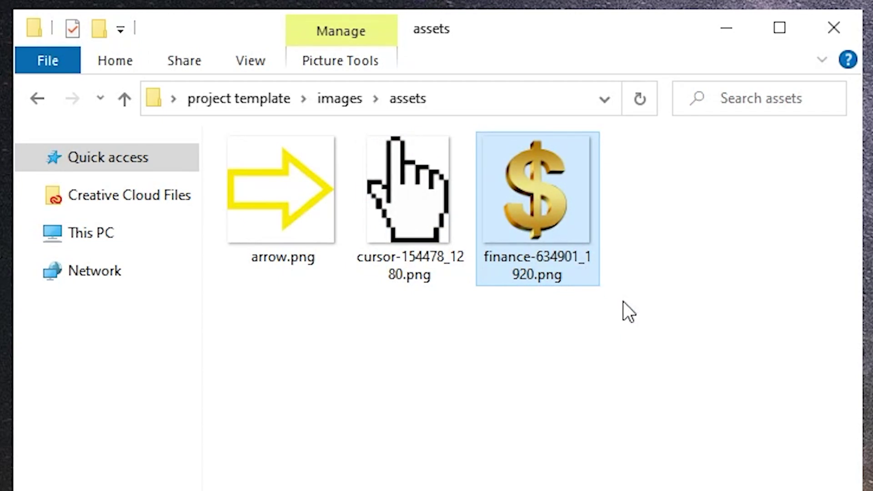
Move the DSC photos into the images folder.
left_click(353, 101)
left_click(397, 228)
left_click_drag(868, 204, 357, 272)
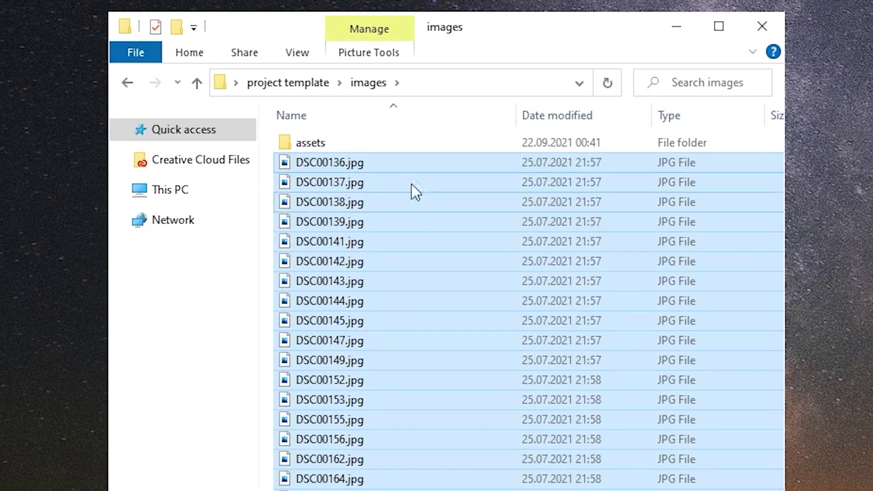
Create a 'topic 1' folder and move photos DSC00136–DSC00147 into it.
left_click(460, 179)
right_click(451, 169)
mouse_move(535, 400)
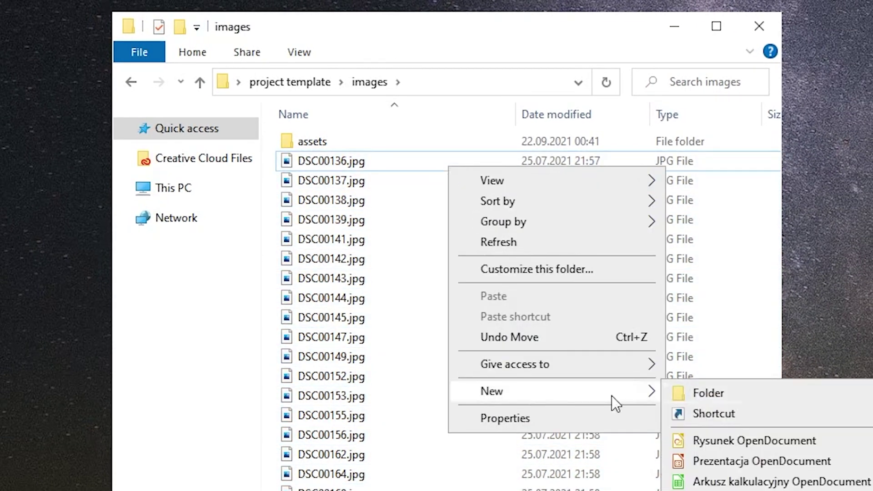
left_click(701, 392)
type("topic 1")
key("Return")
left_click(350, 180)
left_click(334, 356, "shift")
left_click_drag(335, 356, 324, 162)
Create 'topic 2' with the remaining ten photos, then delete both topic folders.
right_click(351, 451)
mouse_move(419, 411)
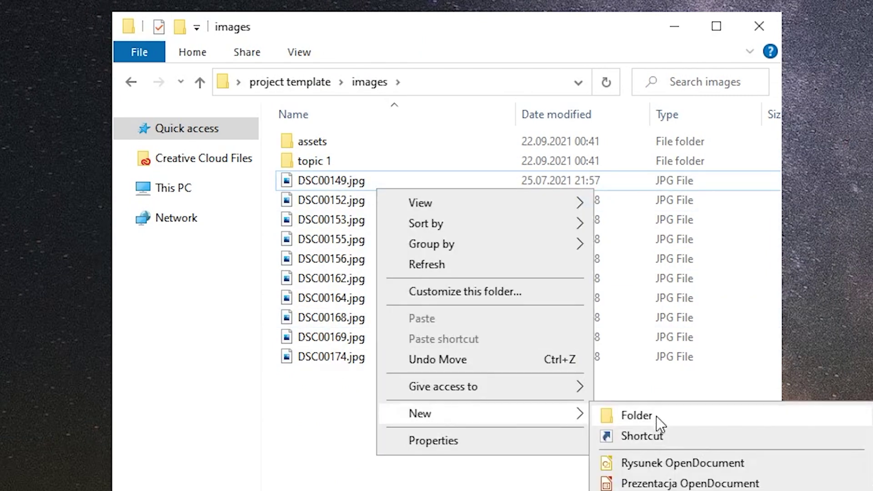
left_click(656, 416)
type("topic 2")
key("Return")
left_click_drag(381, 442, 337, 202)
left_click_drag(339, 200, 345, 181)
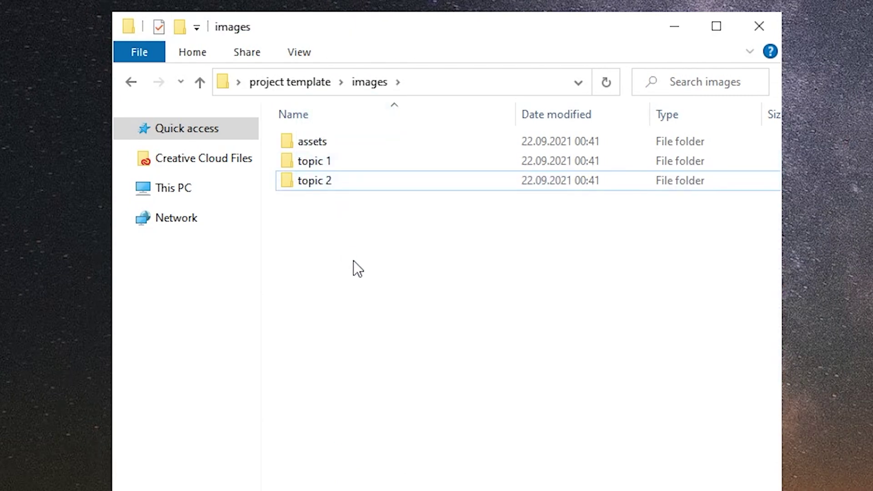
left_click_drag(353, 260, 351, 163)
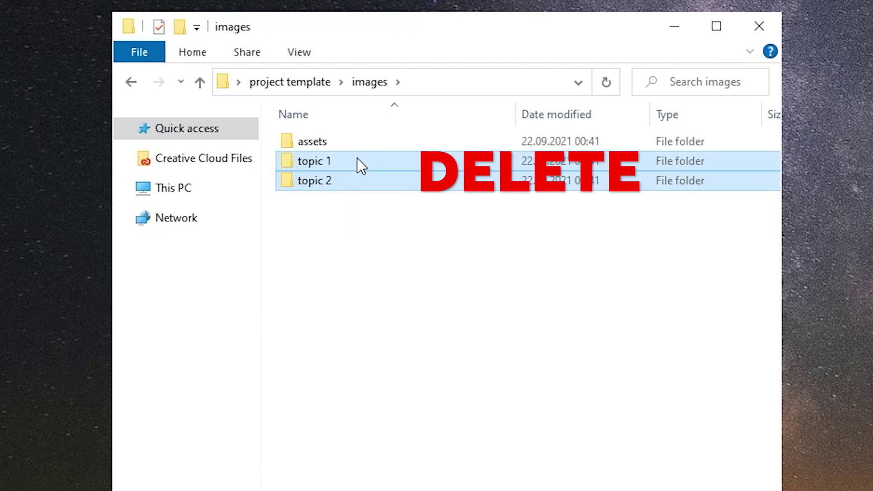
key("Delete")
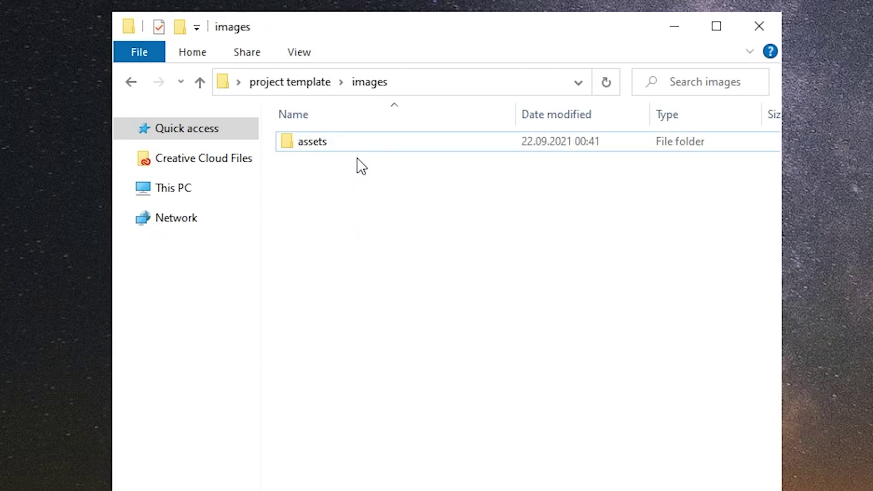
Create a cover folder in images and move cover.jpg and cover.psd into it.
right_click(334, 188)
mouse_move(384, 442)
left_click(614, 443)
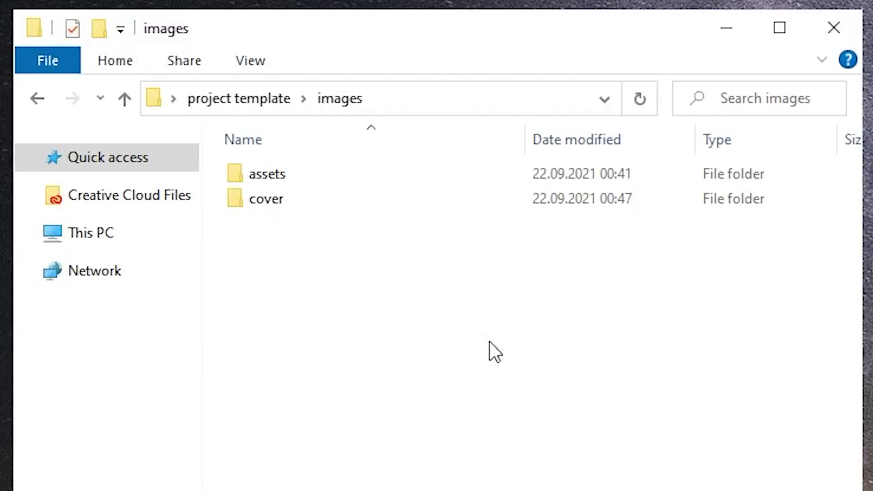
double_click(315, 198)
left_click_drag(810, 472, 267, 186)
left_click(359, 335)
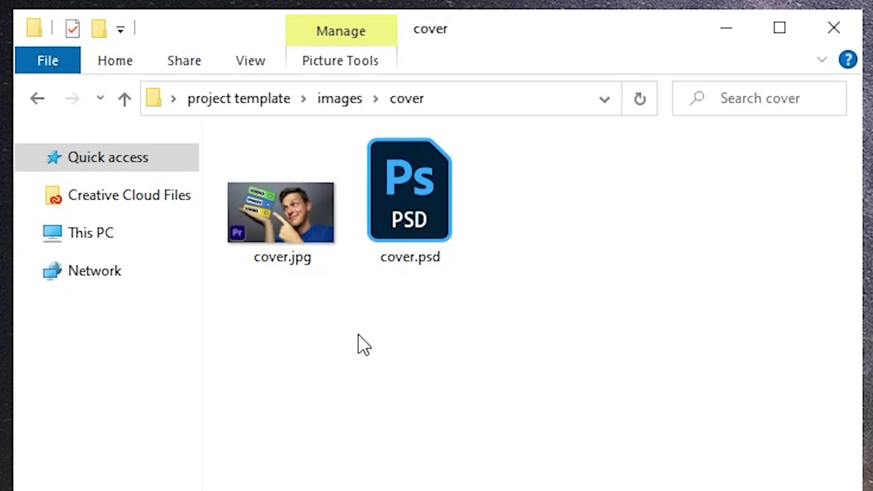
left_click(350, 100)
left_click(327, 244)
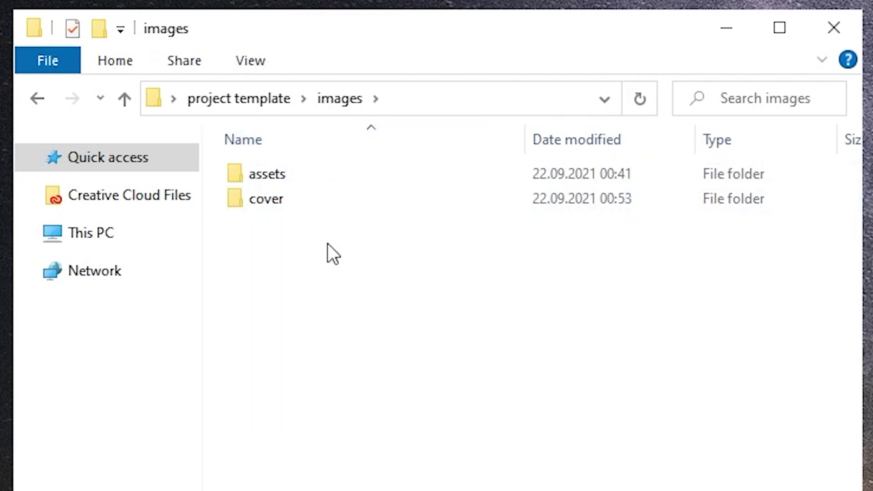
In the video folder, create the subfolders b-roll, me talking and vfx.
left_click(240, 97)
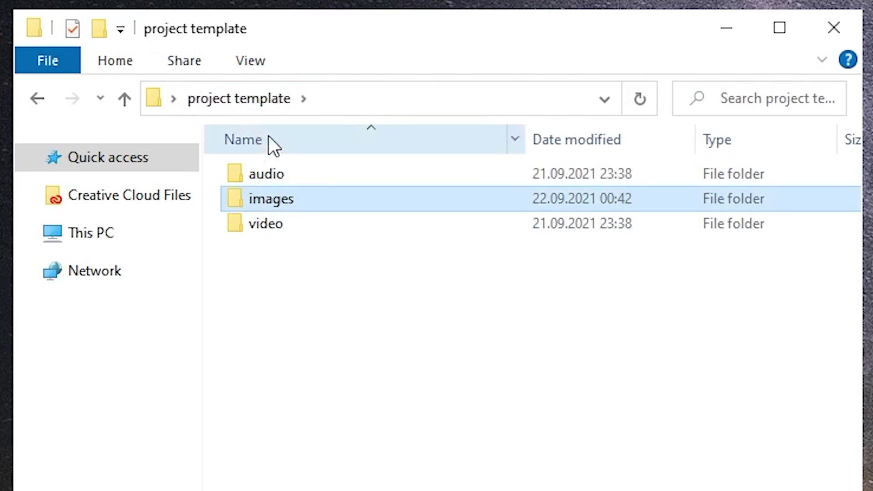
left_click(313, 225)
double_click(310, 227)
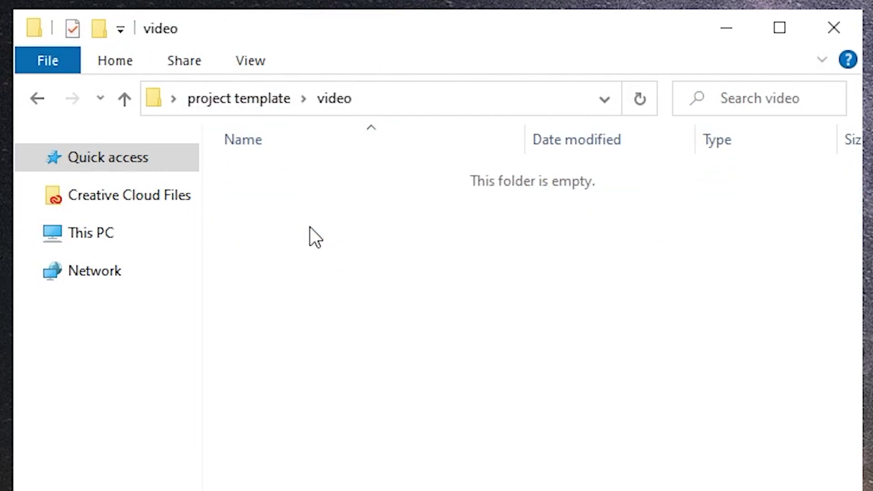
right_click(319, 231)
type("b")
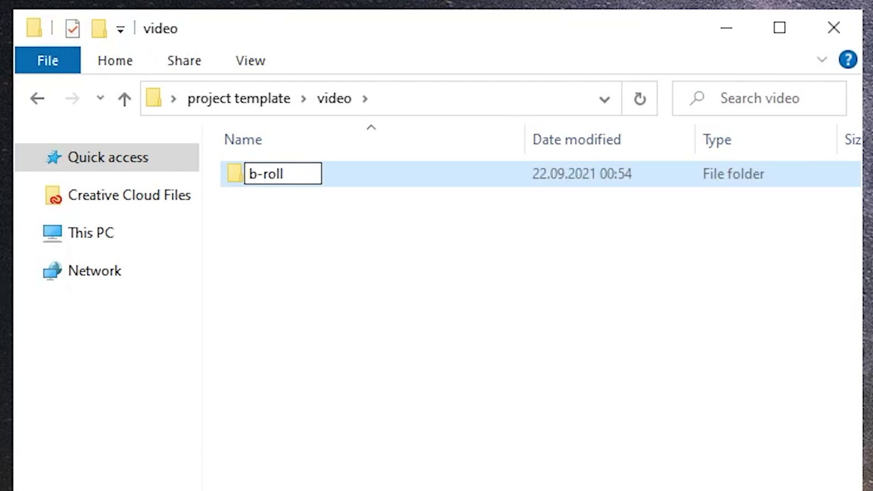
type("-roll")
right_click(347, 230)
key("w")
key("f")
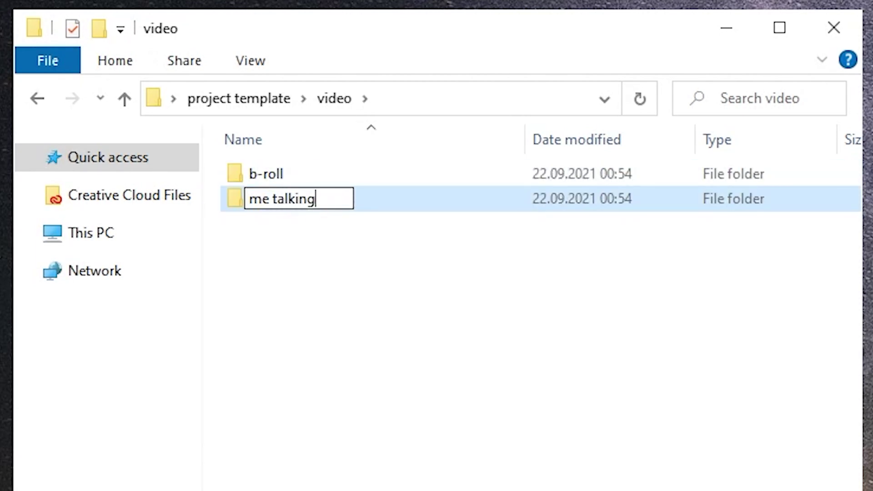
right_click(447, 306)
key("w")
key("f")
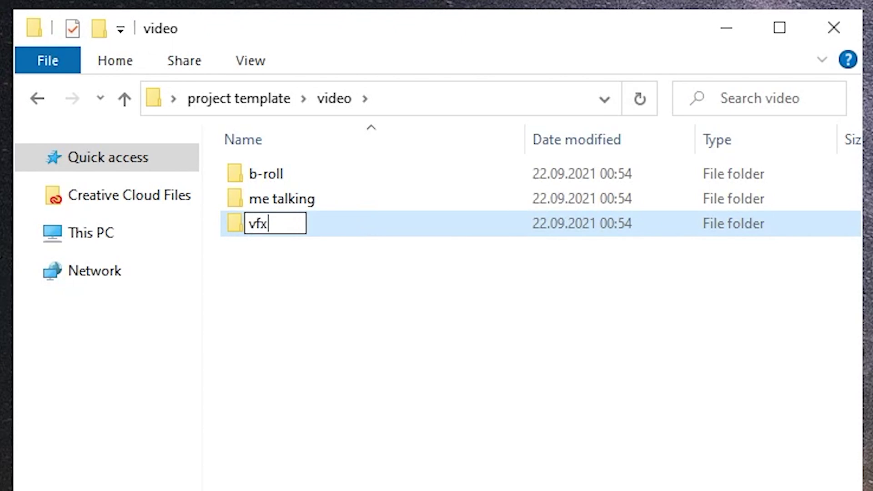
Add the clips to b-roll and move C0230–C0235 into a new 'topic 1' folder.
double_click(374, 178)
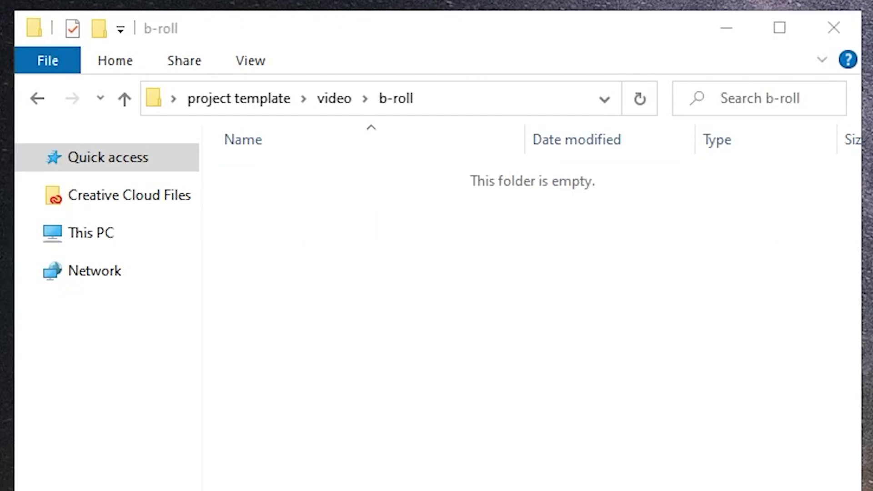
left_click_drag(552, 300, 553, 301)
left_click(306, 322)
right_click(306, 323)
type("wft")
key("Return")
left_click(280, 204)
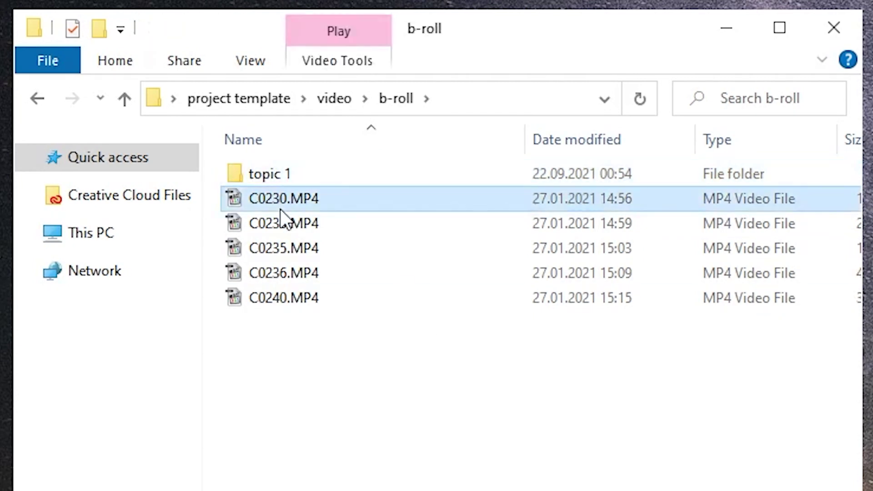
left_click(290, 248, "shift")
left_click_drag(299, 196, 295, 176)
Create a 'topic 2' folder in b-roll holding C0236 and C0240.
right_click(291, 264)
type("wfolder")
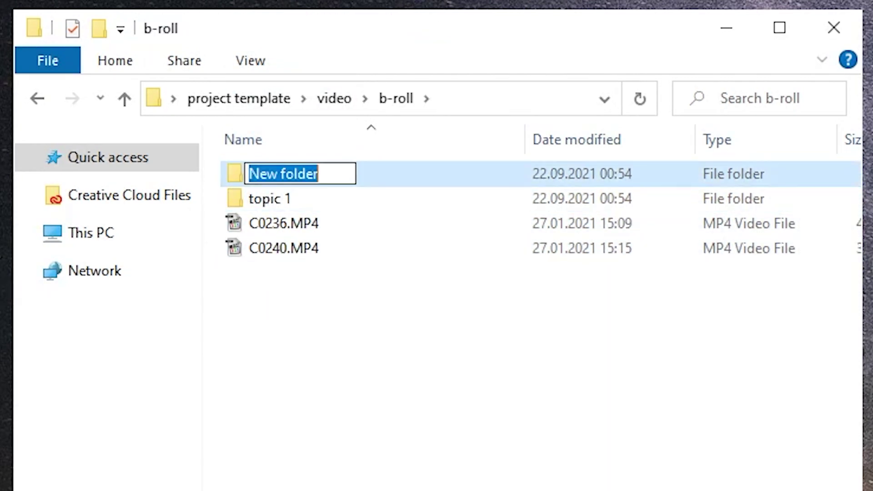
type("topic 2")
key("Return")
left_click_drag(355, 314, 300, 218)
left_click_drag(291, 227, 282, 201)
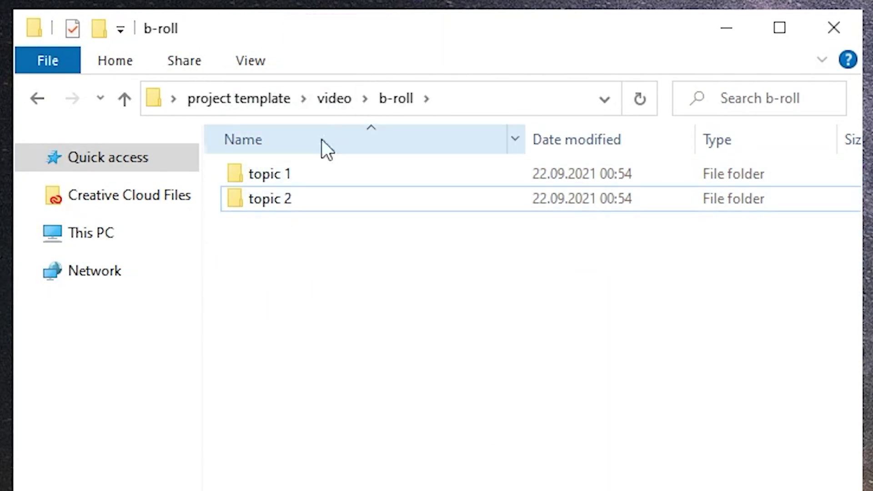
Paste the talking-head clips into me talking and show them as large thumbnails.
left_click(334, 98)
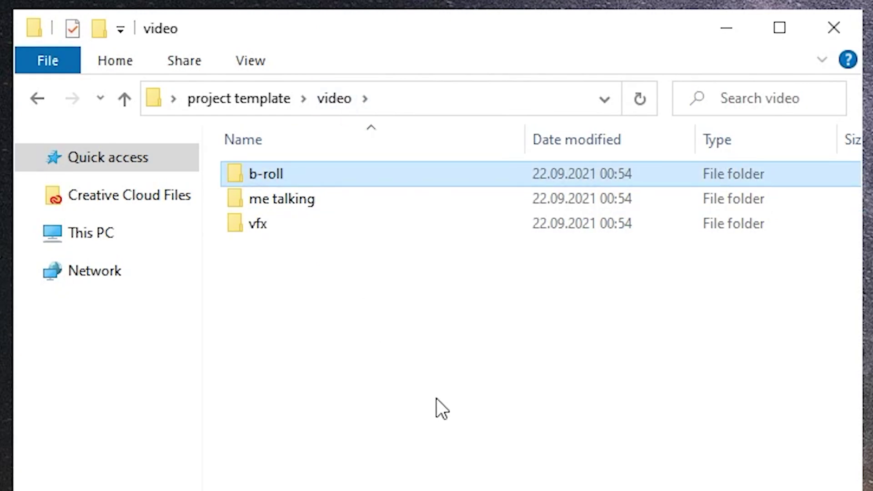
key("Down")
key("Return")
key("ctrl+v")
left_click(261, 59)
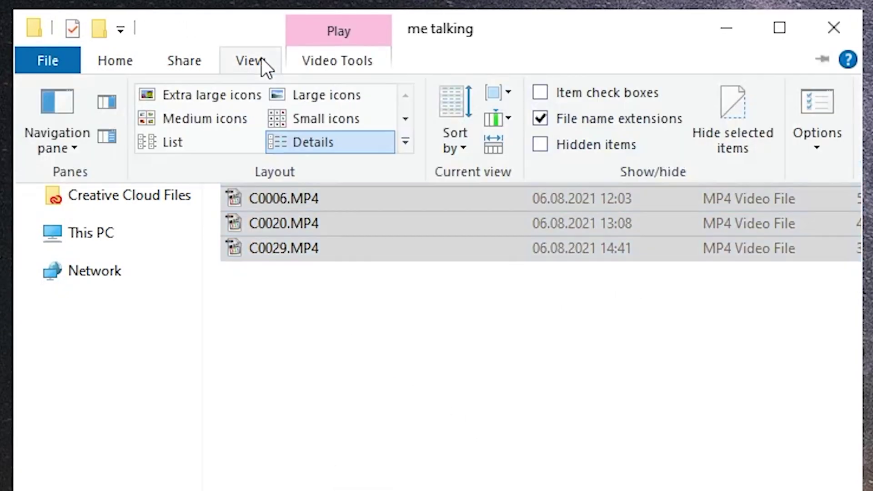
left_click(326, 95)
left_click(376, 329)
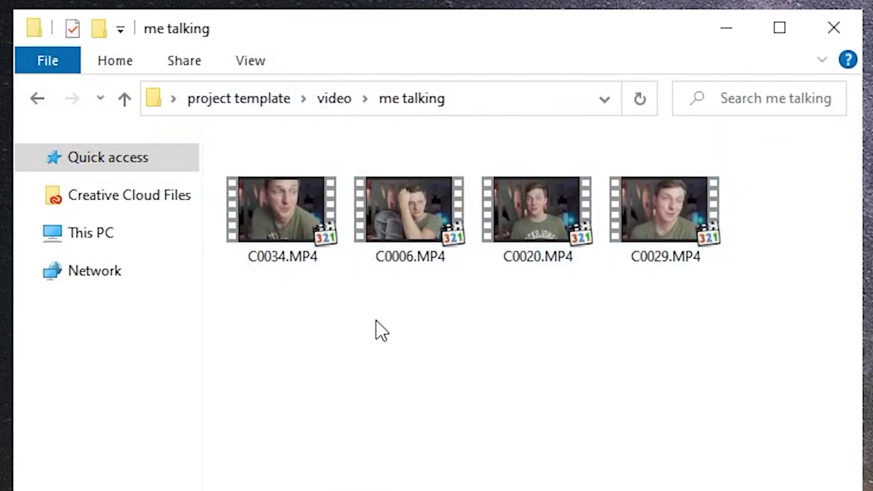
Move the film burns clip into the vfx folder.
left_click(325, 96)
double_click(287, 227)
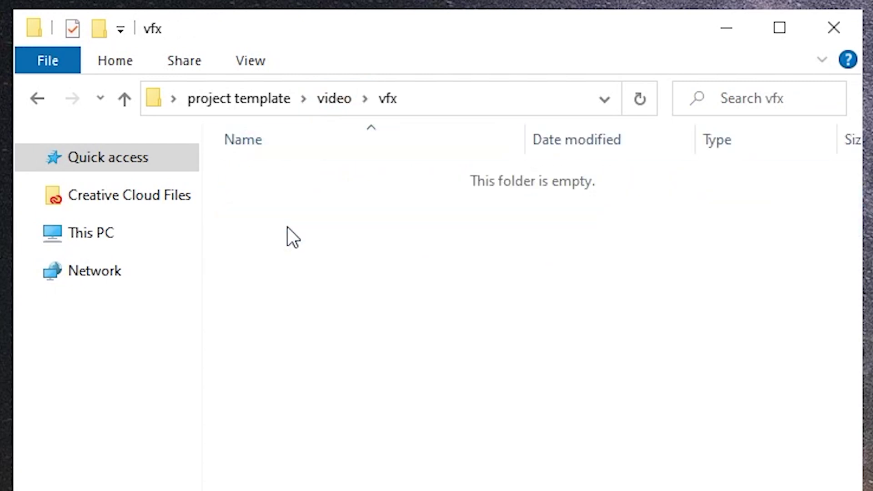
left_click_drag(869, 387, 304, 231)
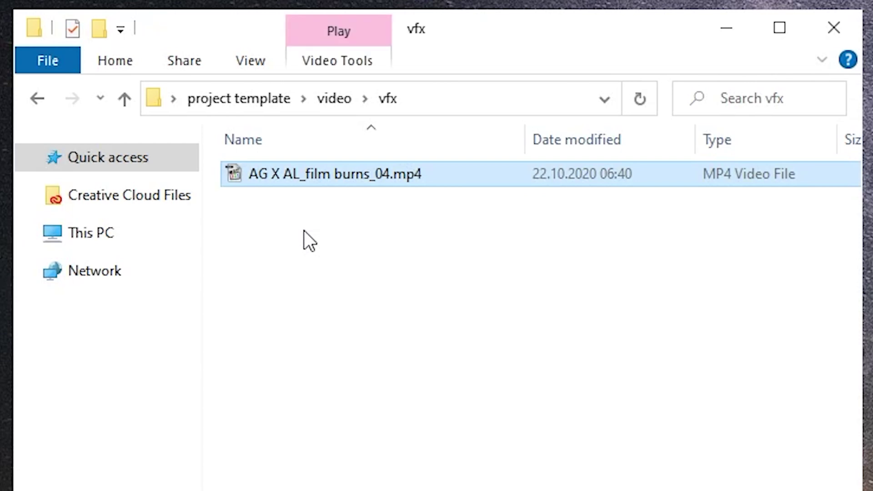
left_click(303, 230)
left_click(321, 96)
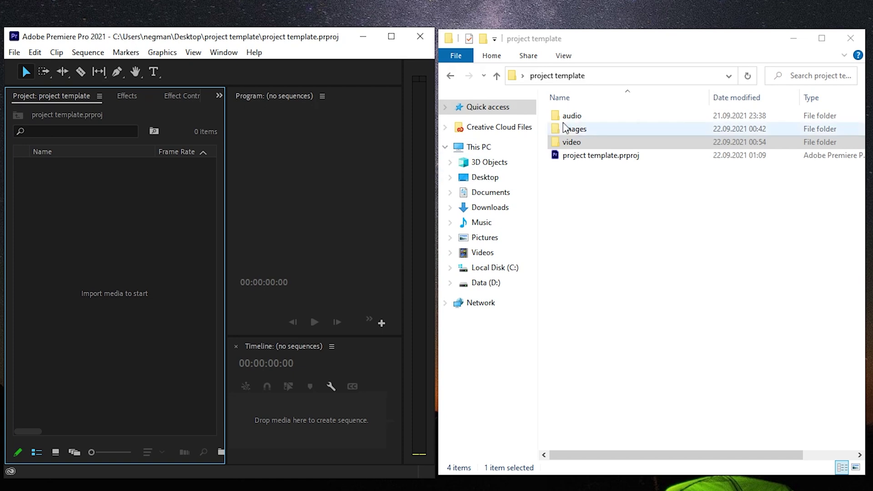
left_click(571, 115)
left_click(573, 143, "shift")
left_click_drag(448, 156, 98, 231)
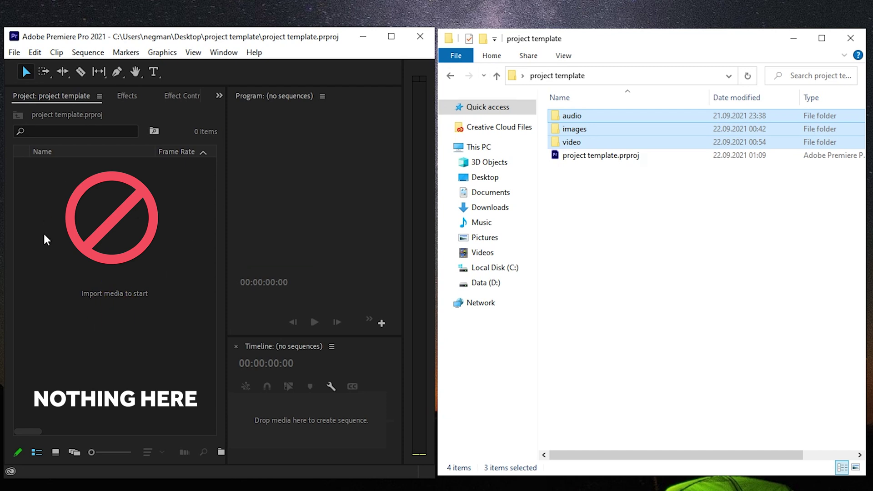
left_click(602, 196)
double_click(589, 116)
double_click(453, 153)
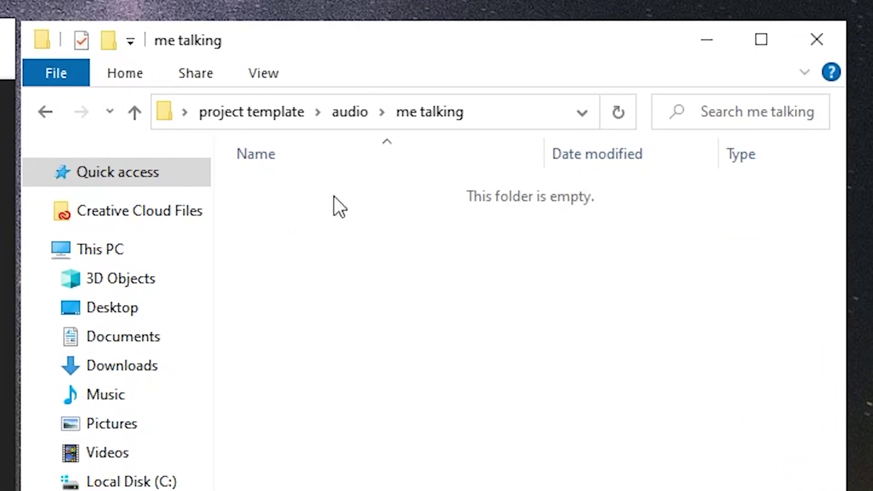
left_click(359, 113)
double_click(264, 216)
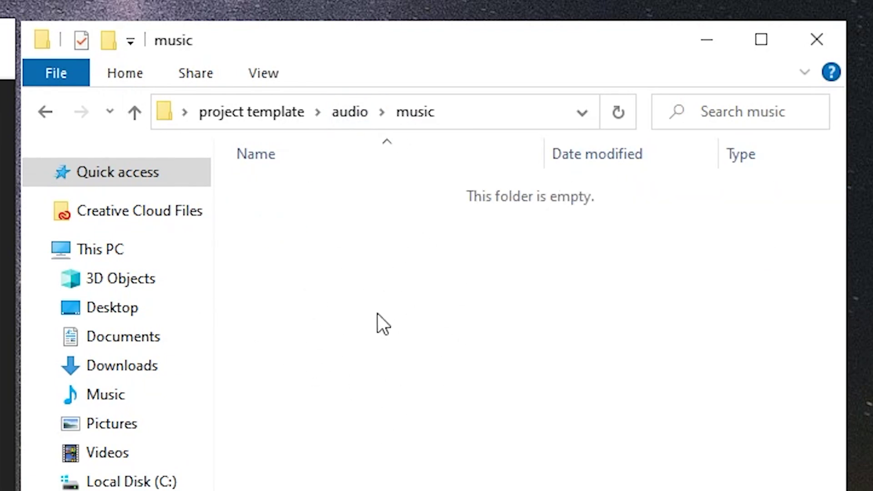
left_click(268, 121)
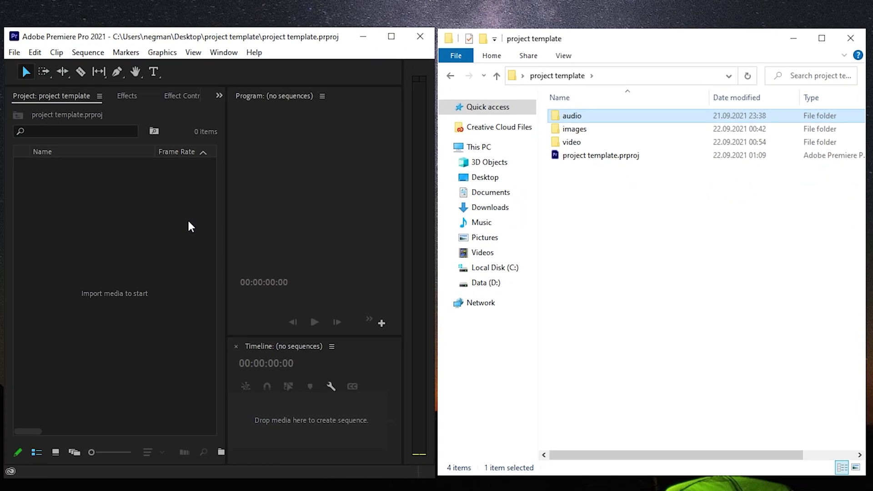
right_click(190, 227)
left_click(222, 248)
type("audio")
key("Return")
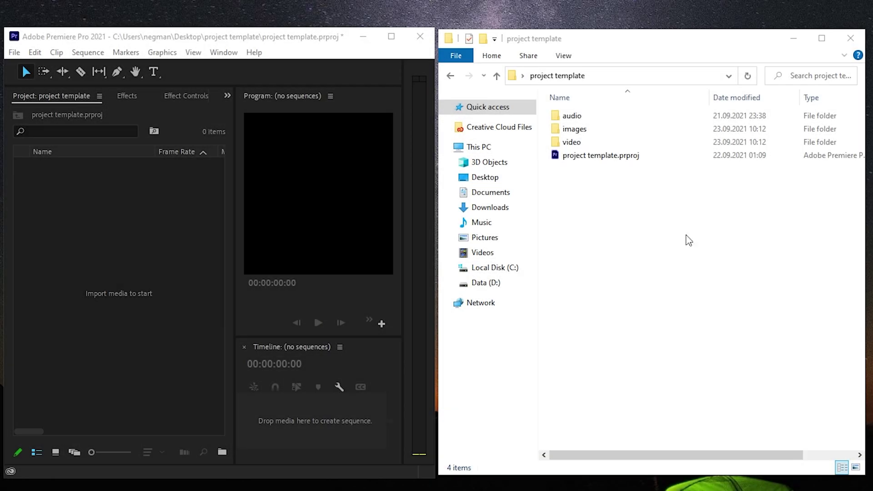
Drag the audio, images and video folders into Premiere's Project panel as bins.
left_click(574, 117)
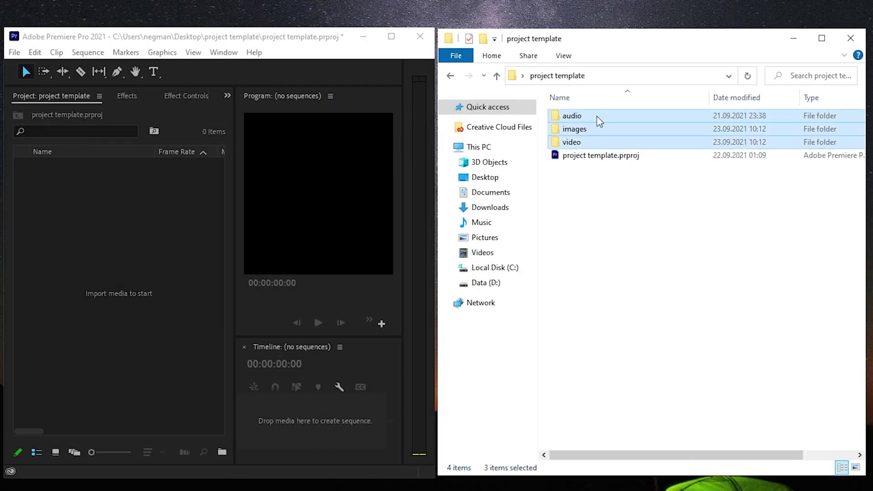
left_click_drag(511, 126, 96, 240)
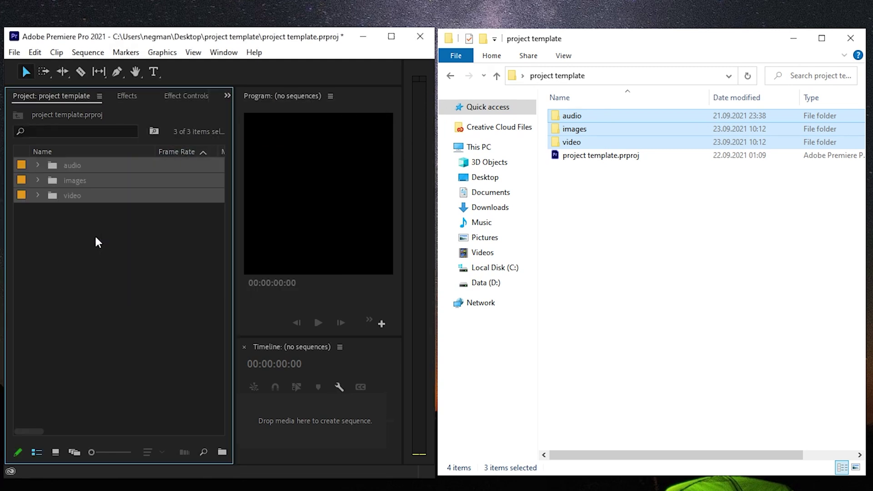
left_click(95, 241)
Expand the audio, video, b-roll and topic 1 bins.
left_click(38, 165)
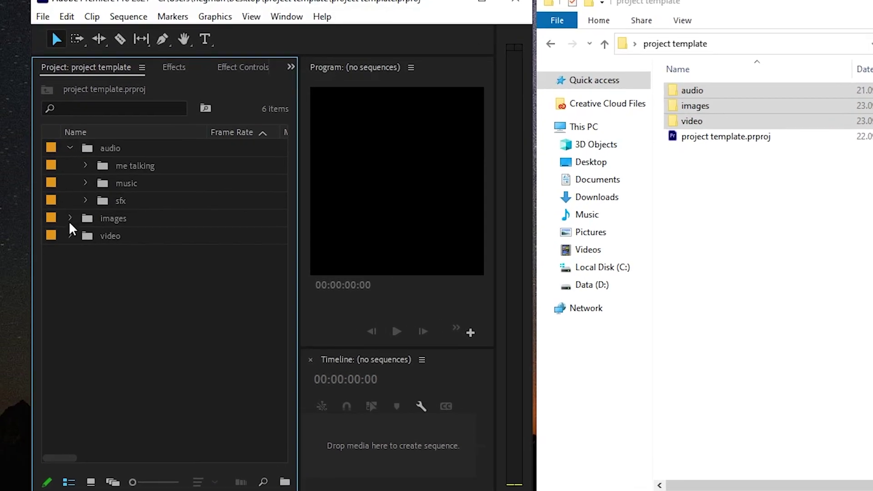
left_click(70, 235)
left_click(85, 253)
left_click(101, 270)
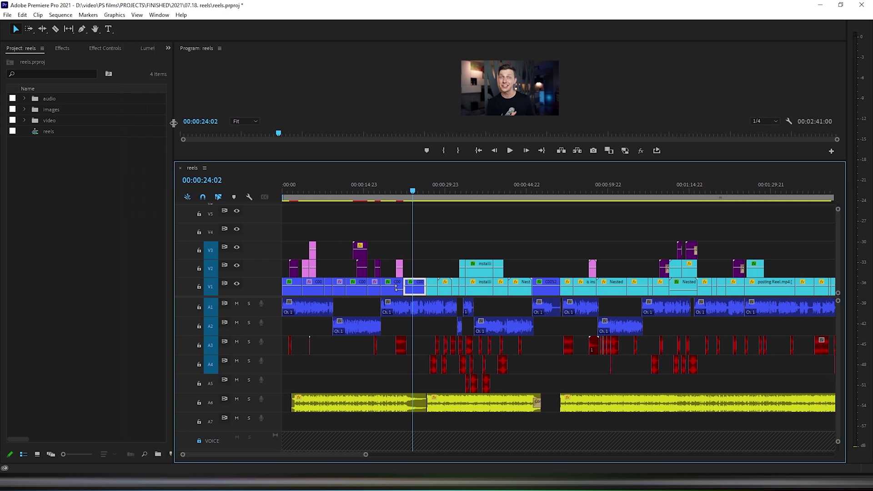
Expand the audio, video and me talking bins.
left_click(32, 84)
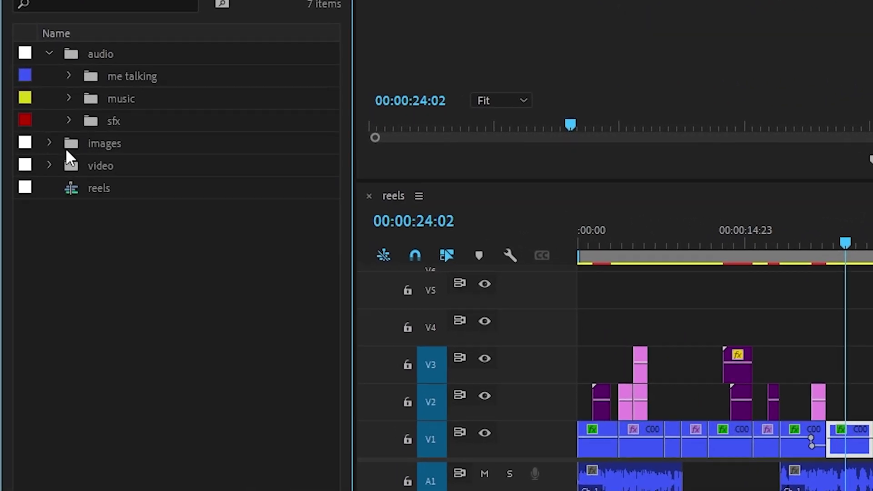
left_click(32, 157)
left_click(82, 253)
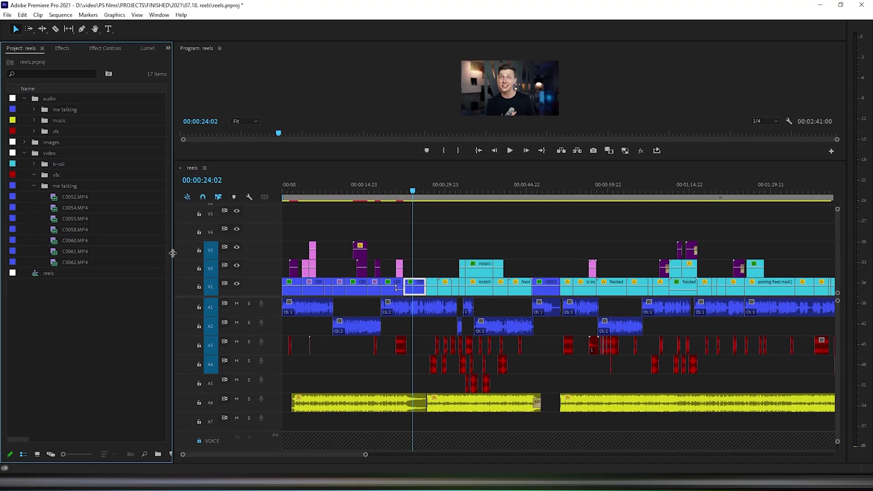
Narrow the Project panel and move the playhead to 00:00:11:09, then 00:00:39:22.
left_click_drag(172, 253, 123, 251)
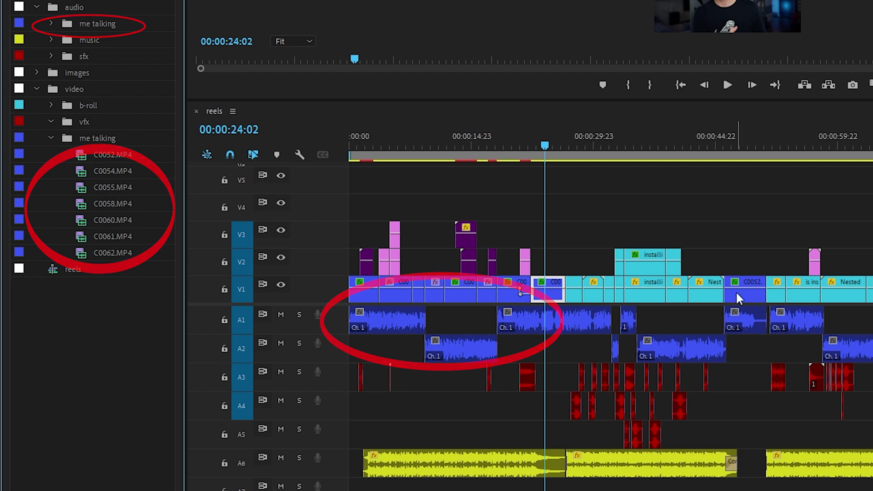
left_click(443, 146)
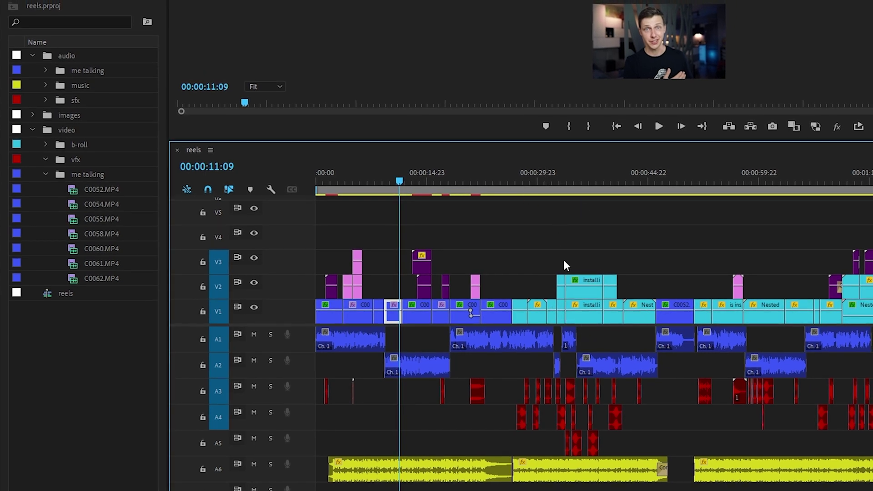
left_click(612, 181)
left_click(576, 174)
left_click(641, 174)
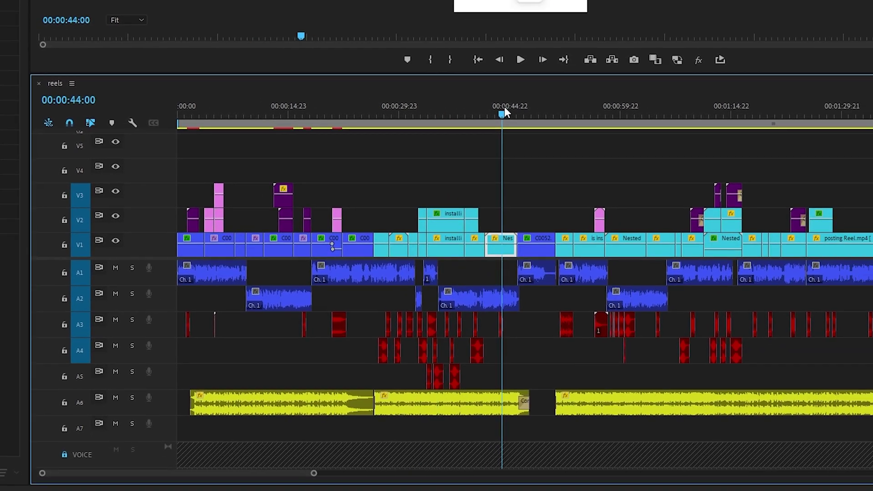
right_click(481, 239)
mouse_move(566, 227)
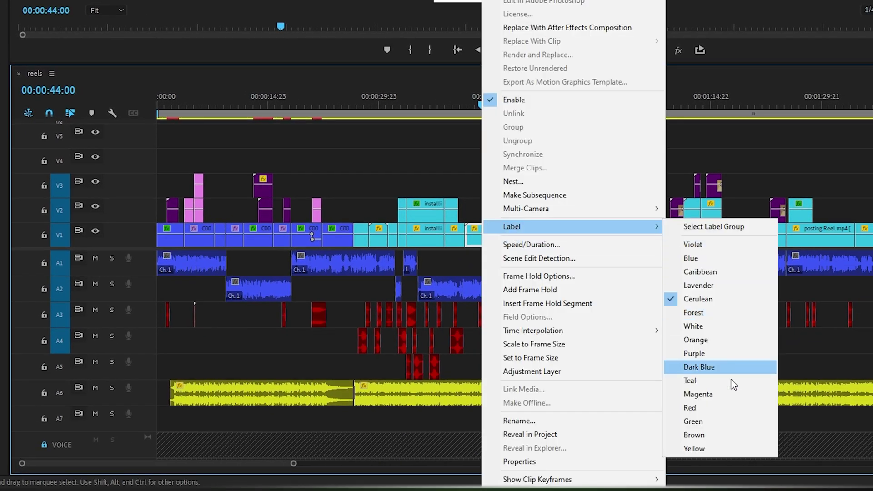
left_click(327, 343)
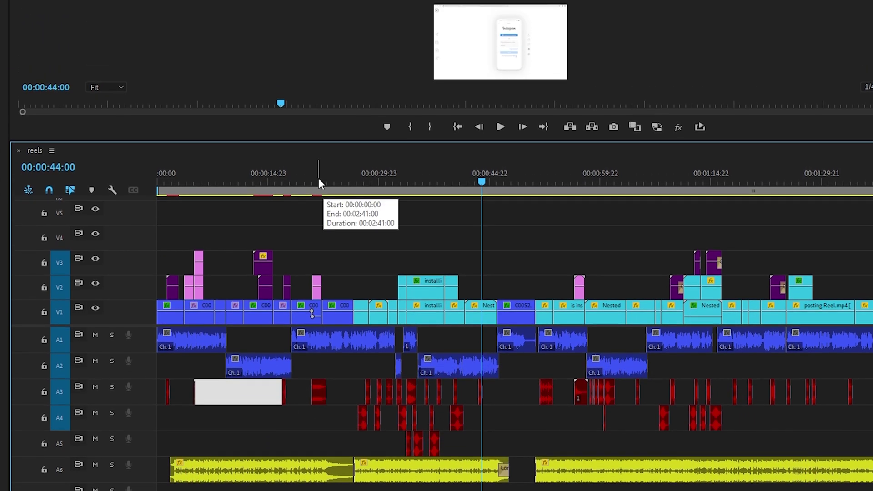
left_click(318, 181)
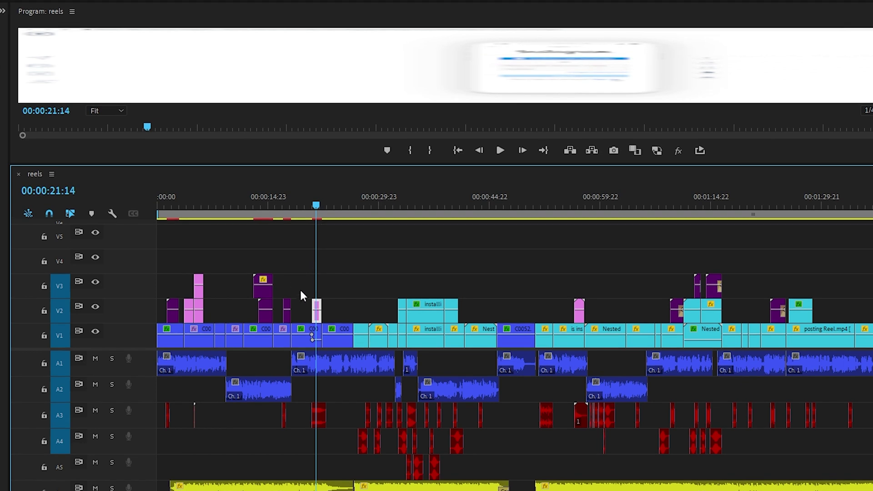
left_click(201, 181)
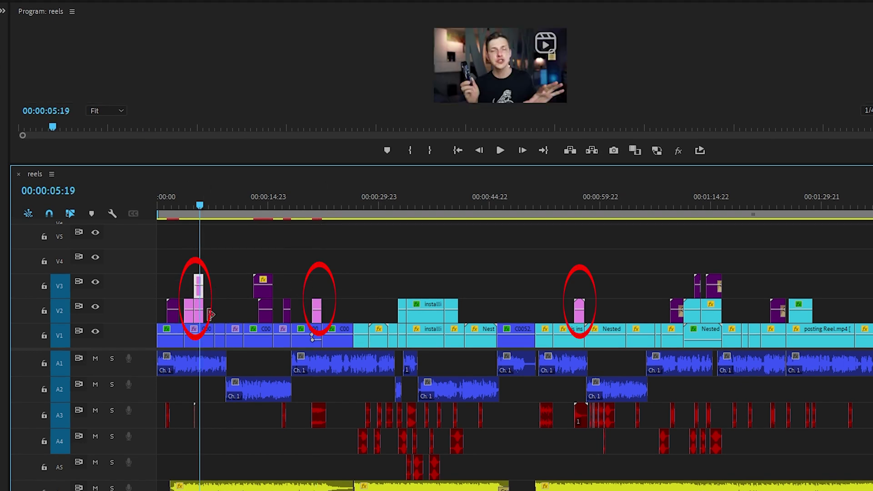
left_click(262, 206)
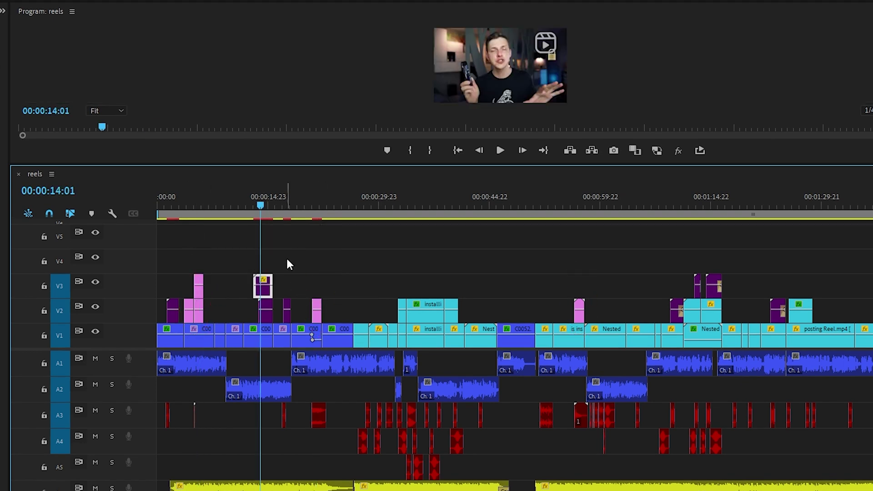